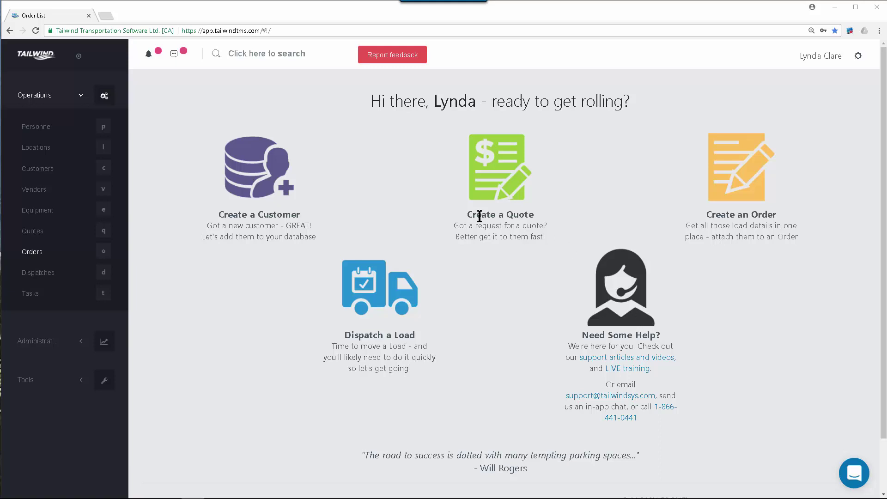
# Open the Order list from the Operations sidebar.
pyautogui.click(24, 254)
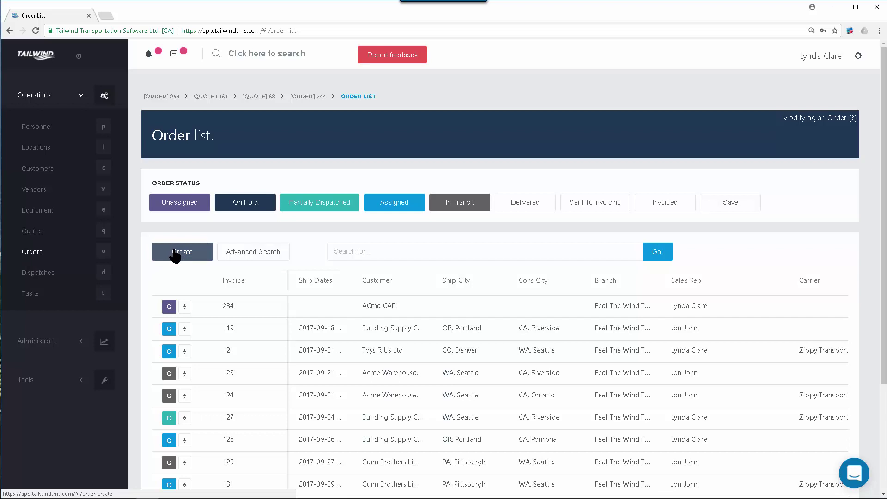
# Start a new order from the Order list to bring up the blank Create Order form.
pyautogui.scroll(-1, 193, 202)
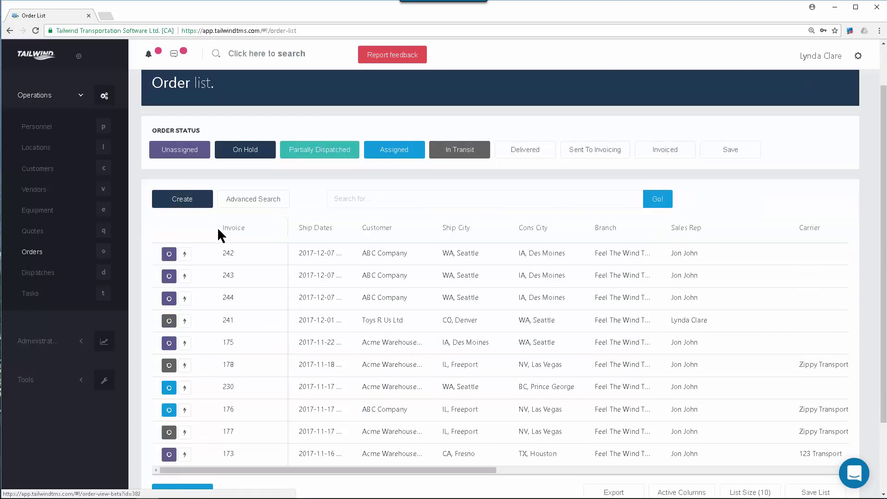
pyautogui.click(193, 201)
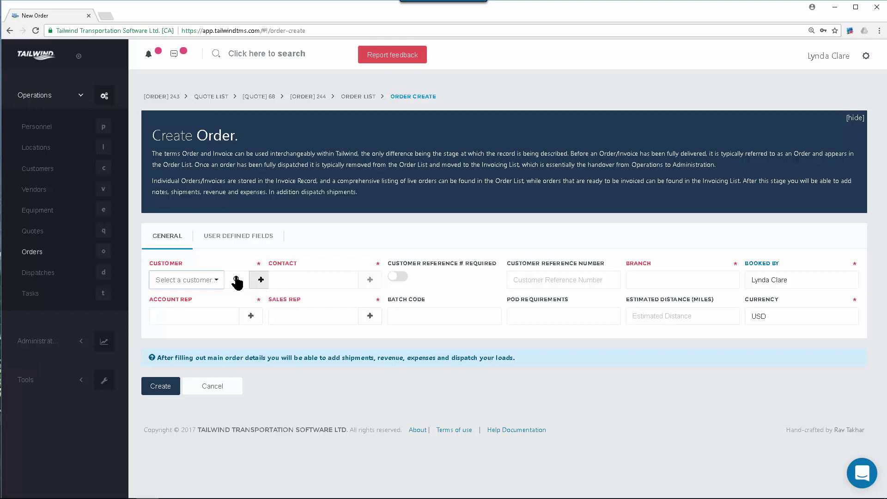
# Create the order with ABC Company as customer, saving it as Order 245.
pyautogui.click(215, 280)
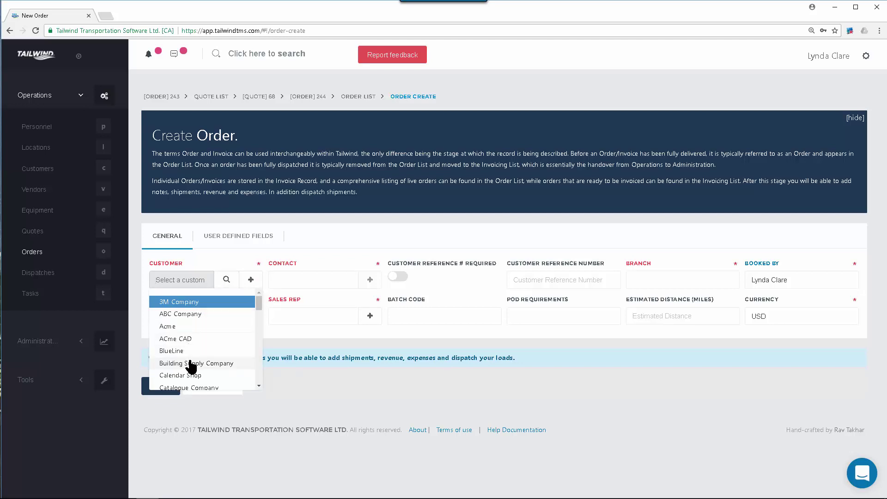
pyautogui.click(201, 314)
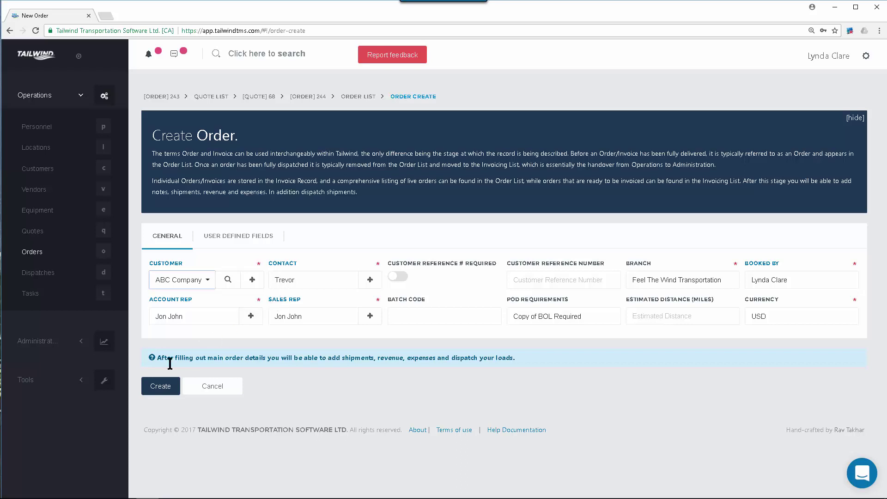
pyautogui.click(161, 387)
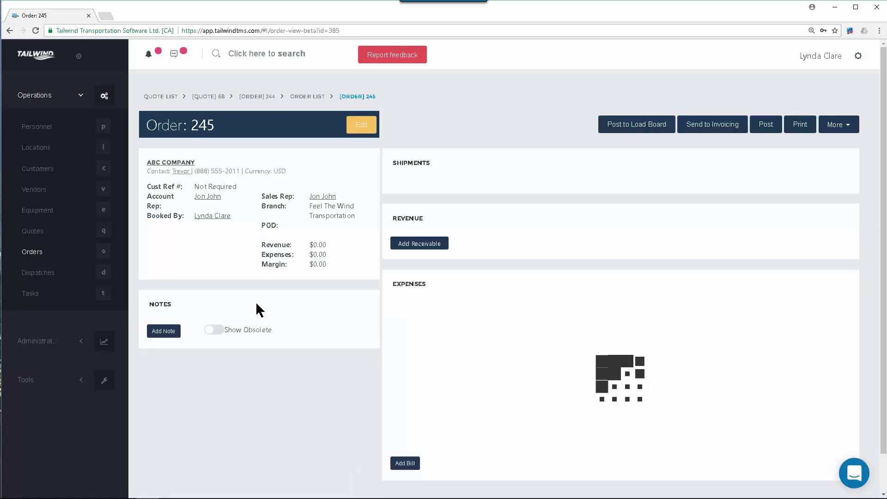
pyautogui.moveTo(216, 126); pyautogui.dragTo(178, 126)
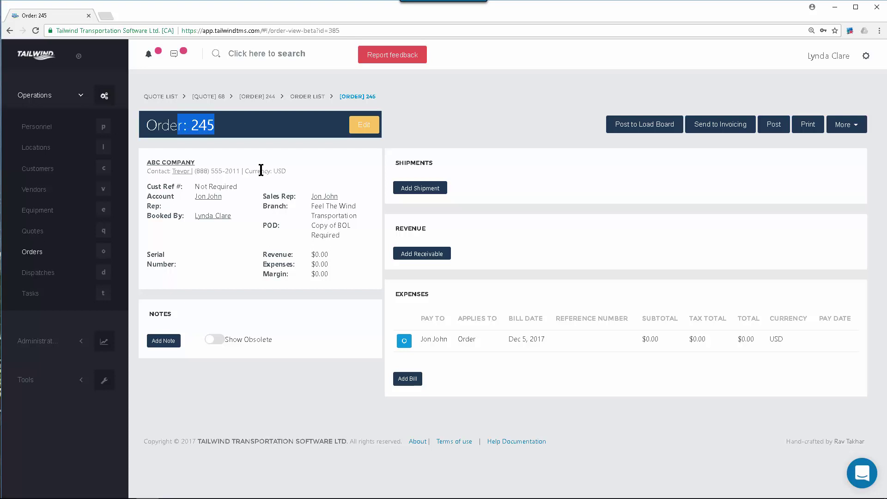
# Add a shipment with Skids as package unit, hazmat left off, and pickup appointment required.
pyautogui.click(421, 192)
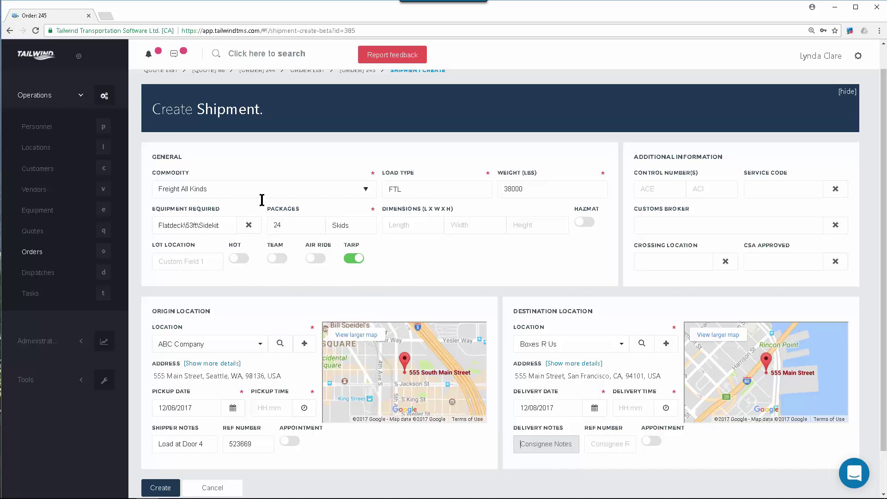
pyautogui.click(351, 225)
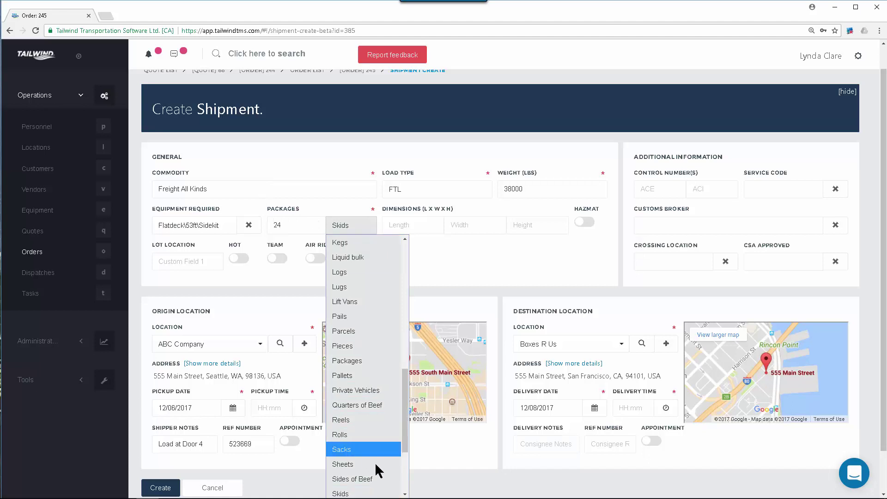
pyautogui.click(347, 491)
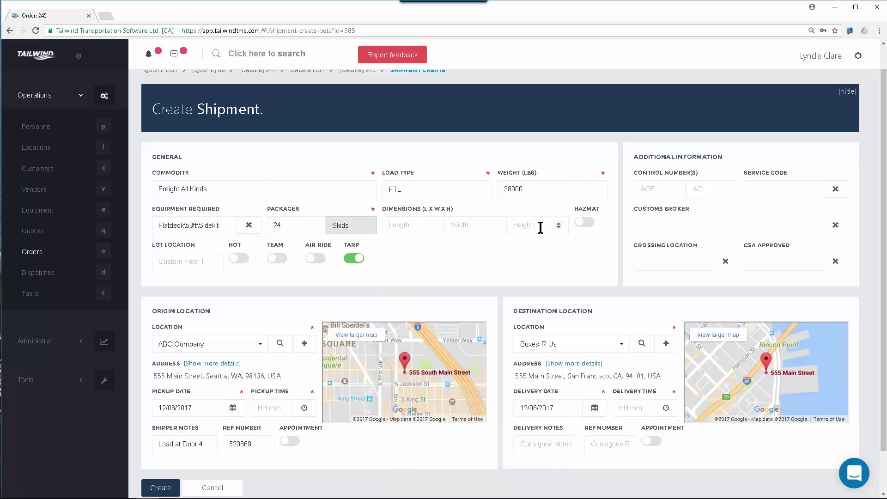
pyautogui.click(584, 222)
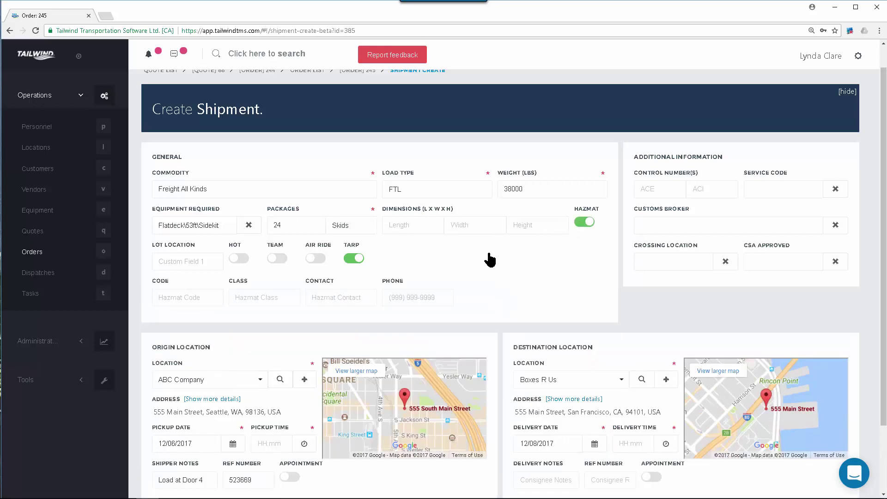
pyautogui.click(584, 223)
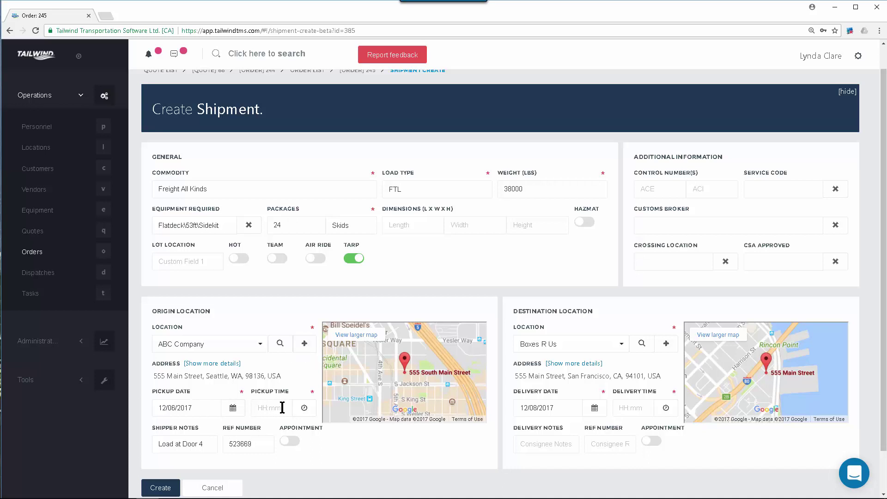
pyautogui.click(294, 445)
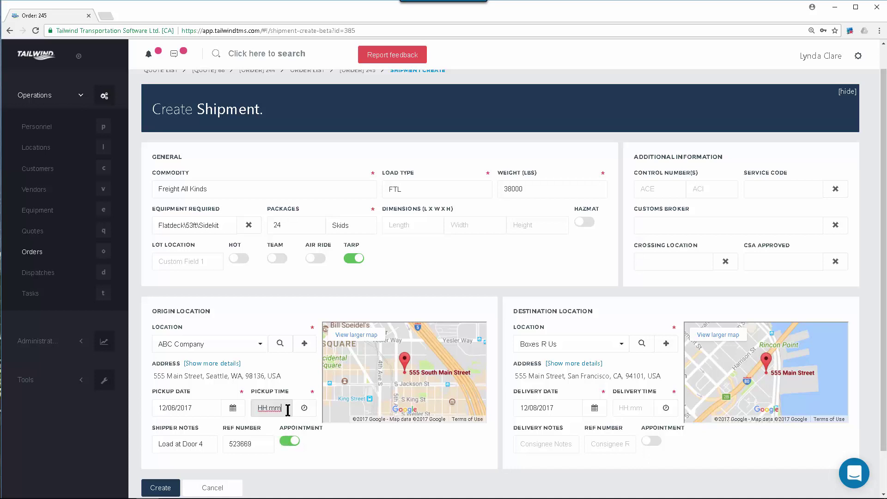
# Set the pickup time to 08:00 and create the Seattle to San Francisco shipment.
pyautogui.click(288, 410)
pyautogui.write('08:')
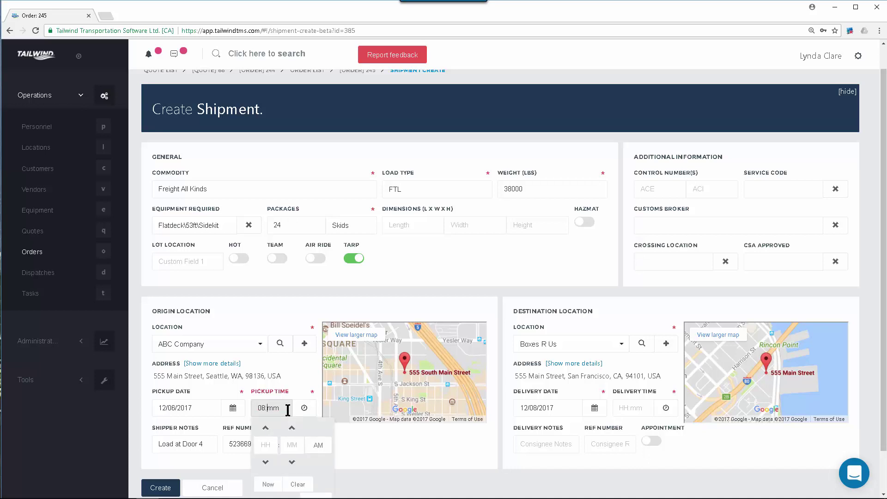
pyautogui.write('00')
pyautogui.click(363, 444)
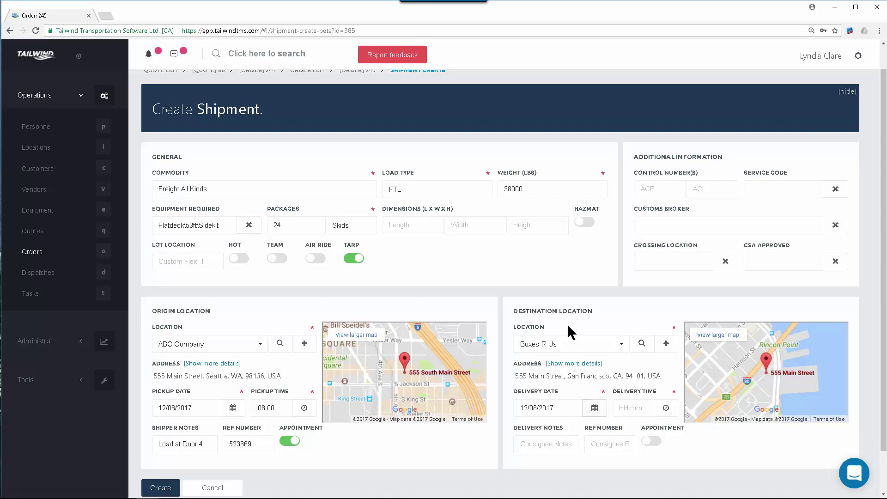
pyautogui.scroll(-2, 456, 265)
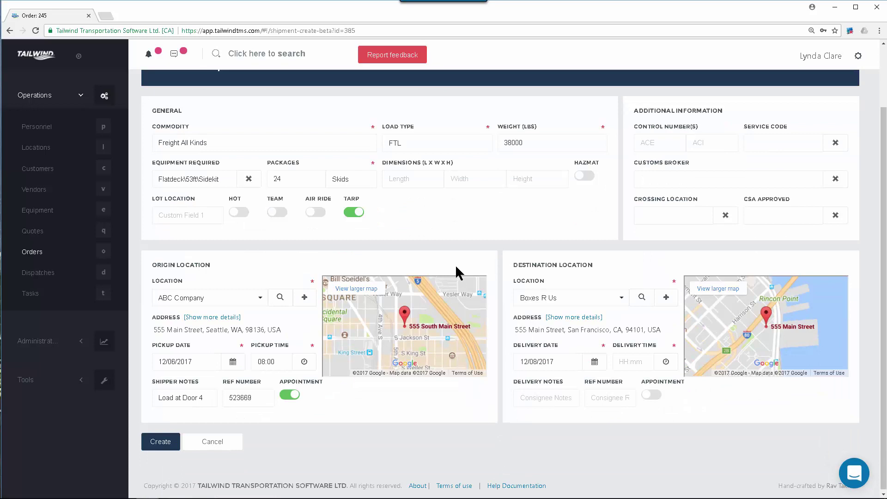
pyautogui.click(160, 442)
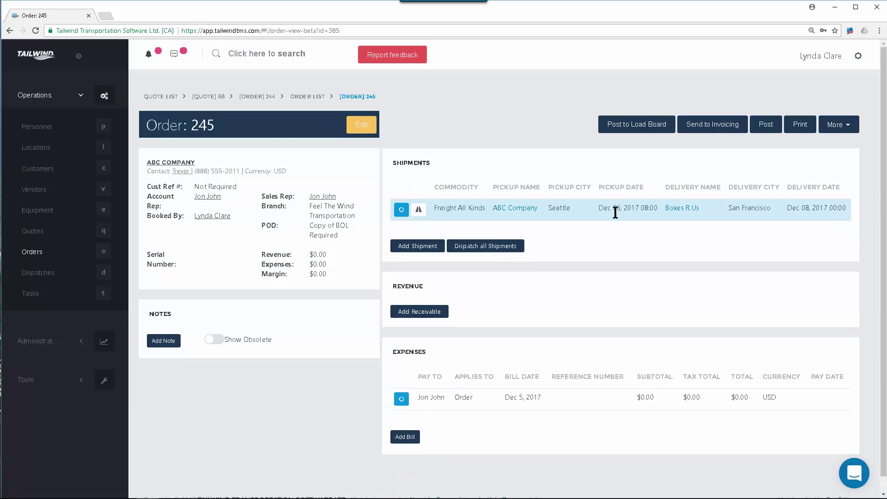
# Add a Freight Charge receivable at unit rate 2600.00 with FSC Chargeable left off.
pyautogui.click(425, 312)
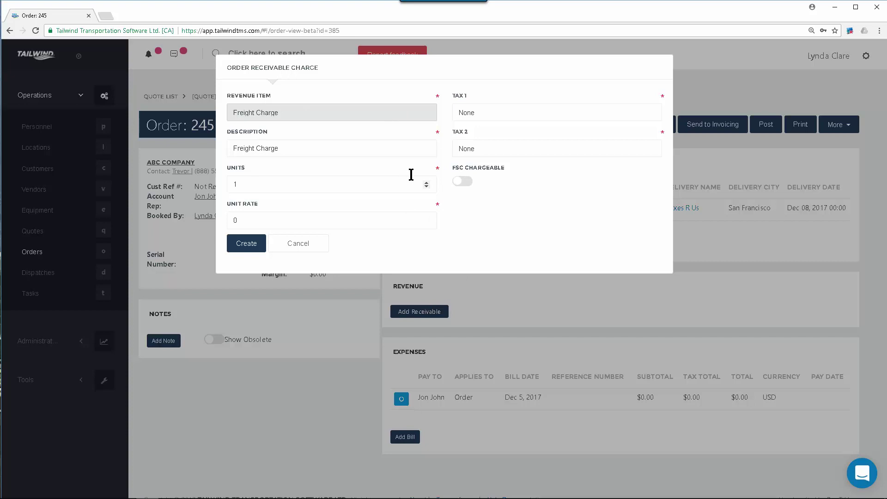
pyautogui.click(367, 107)
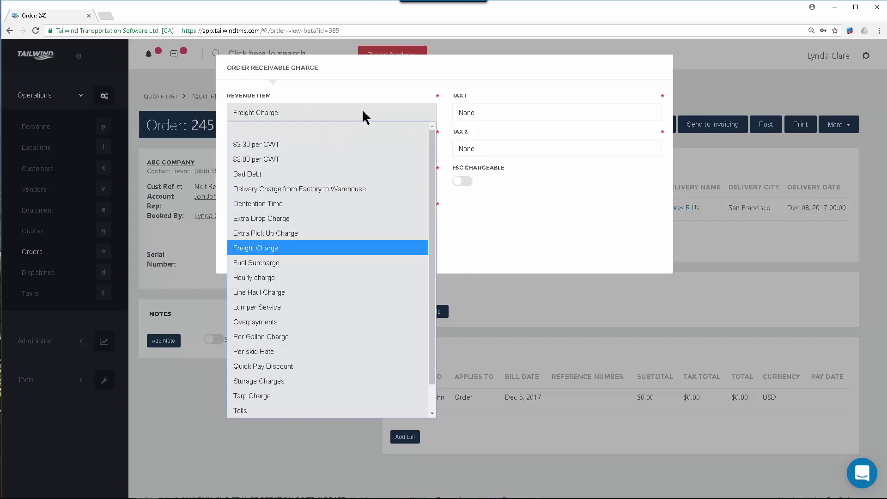
pyautogui.click(297, 248)
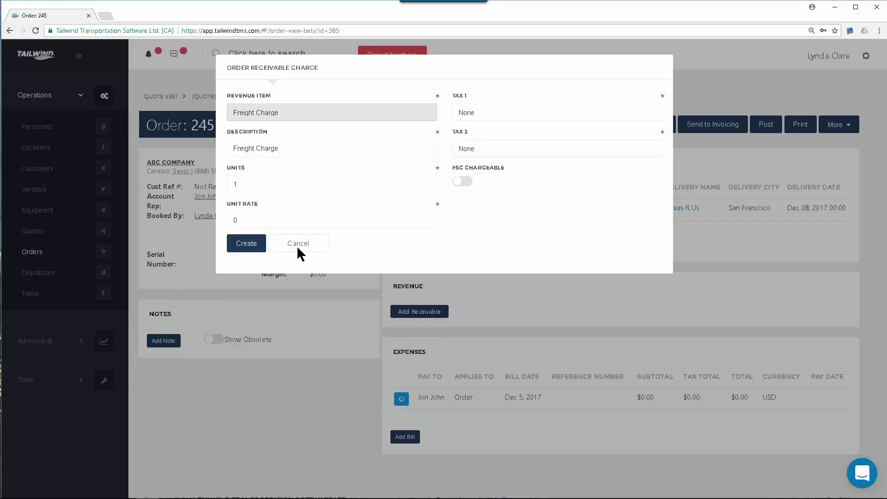
pyautogui.click(253, 222)
pyautogui.write('2600.00')
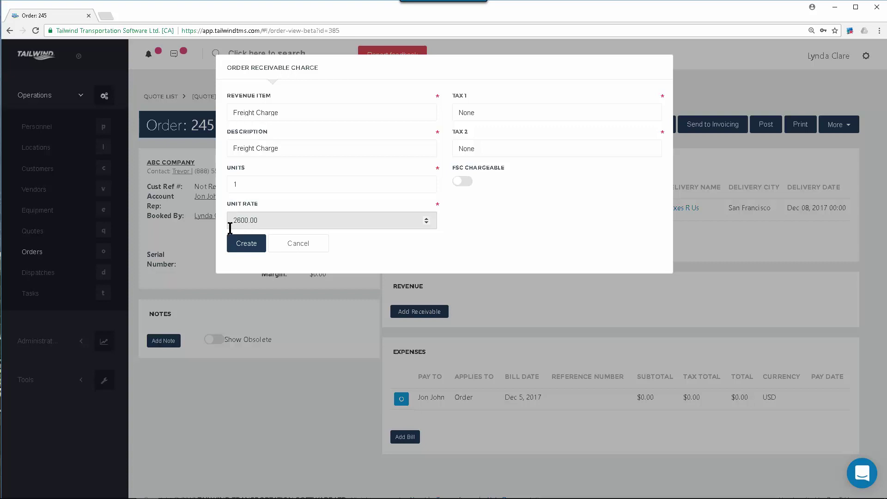
pyautogui.click(468, 182)
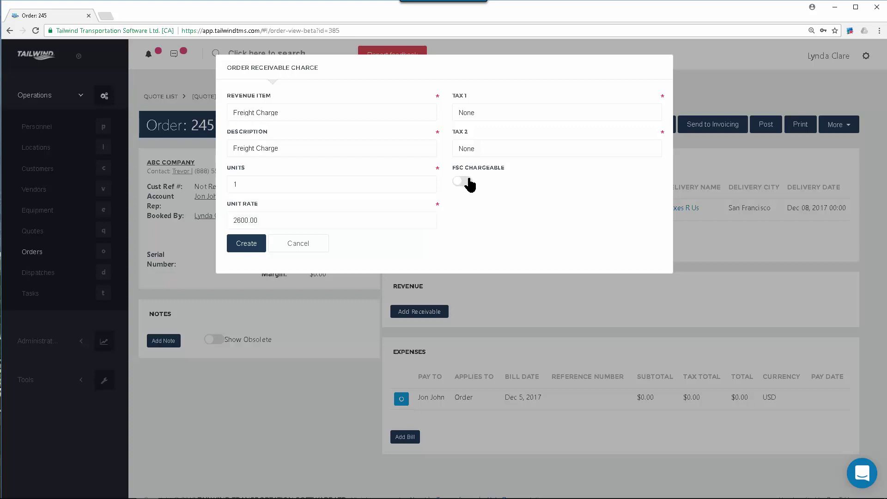
pyautogui.click(457, 183)
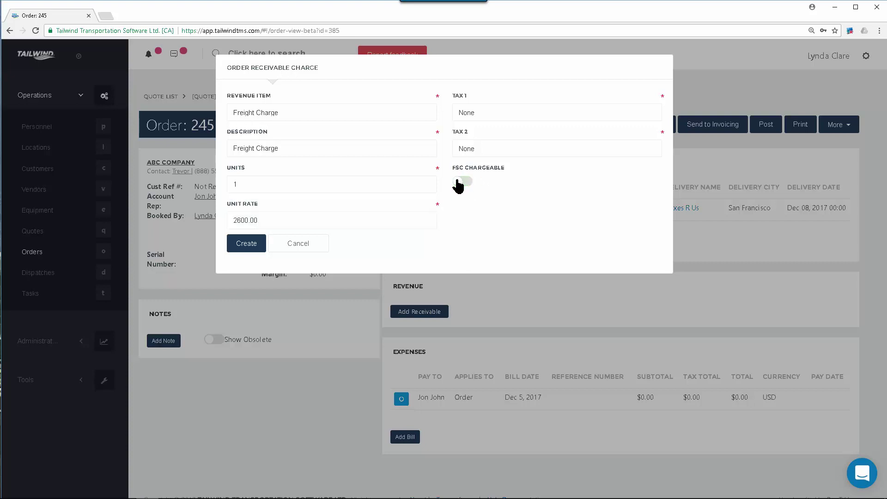
pyautogui.click(247, 243)
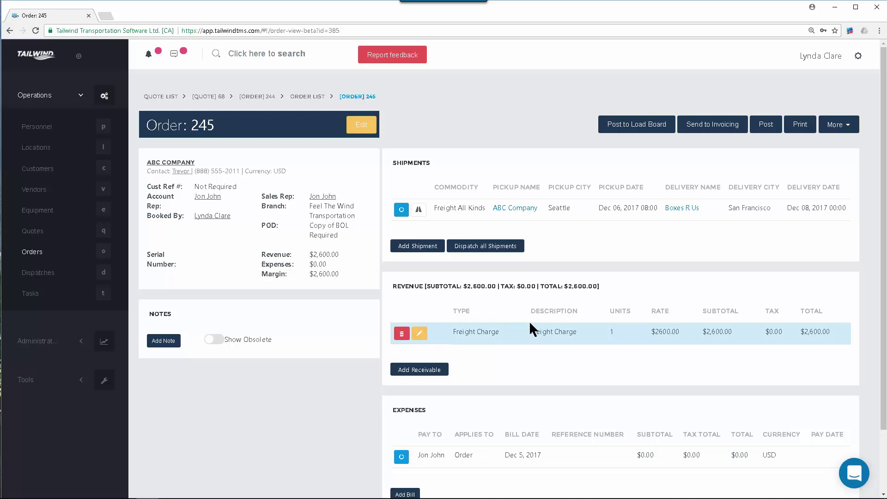
# Add a Tarp Charge receivable at unit rate 75.00, raising revenue to $2,675.00.
pyautogui.click(423, 370)
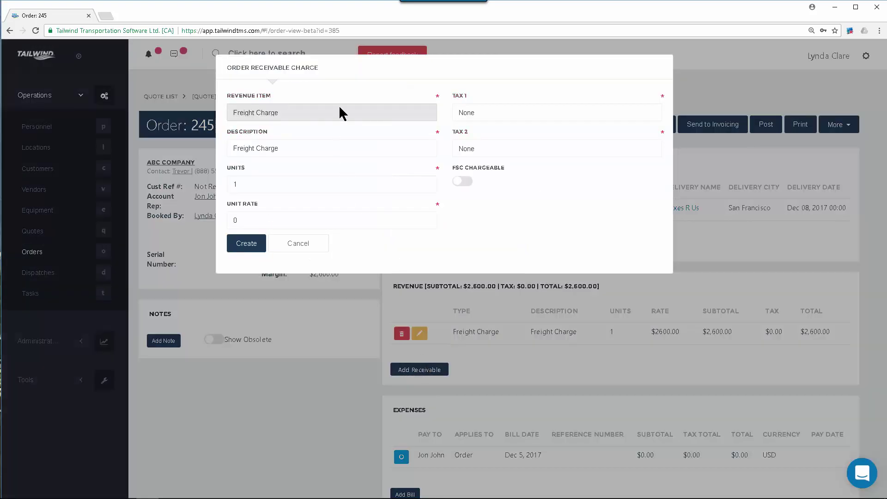
pyautogui.click(339, 107)
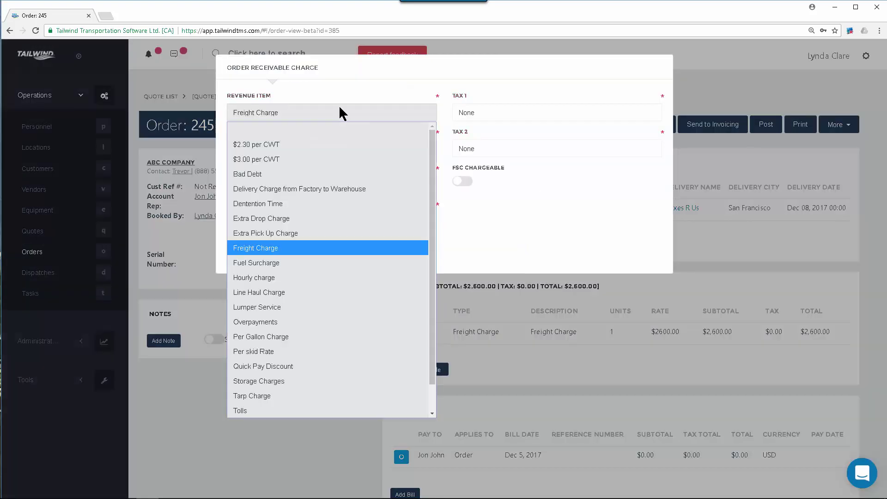
pyautogui.click(258, 396)
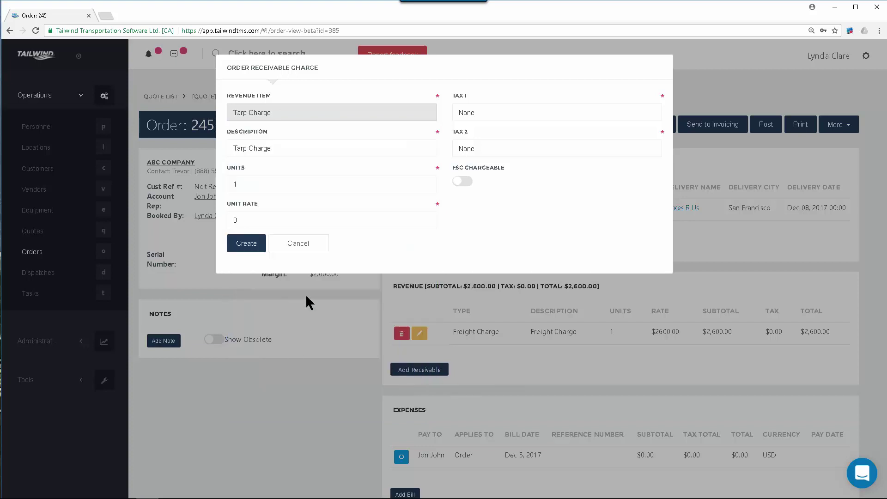
pyautogui.click(260, 215)
pyautogui.write('75.00')
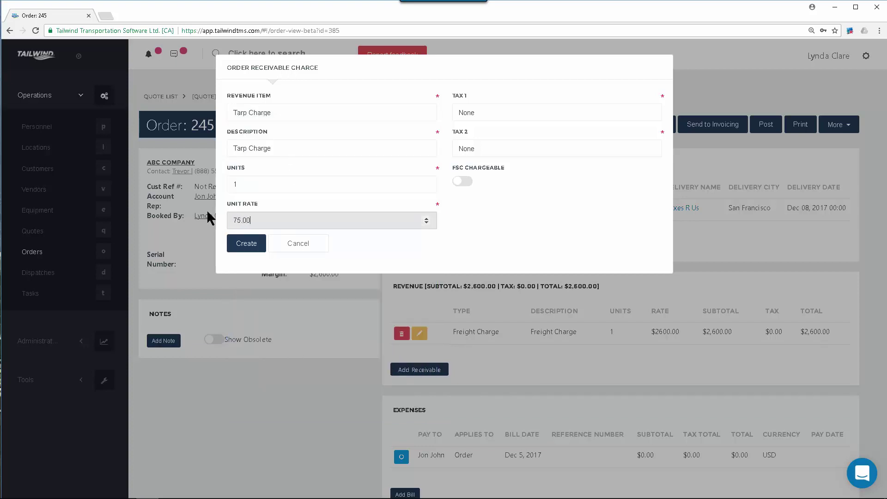
pyautogui.click(255, 244)
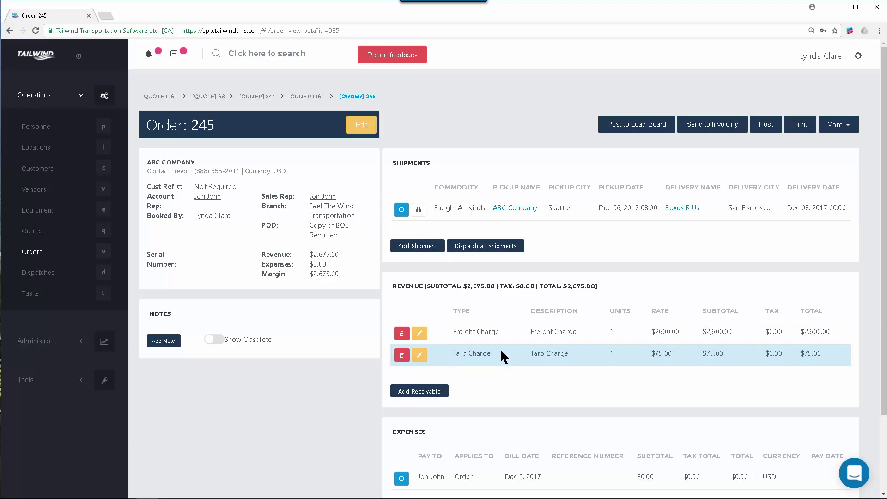
pyautogui.scroll(-1, 505, 388)
pyautogui.scroll(-1, 505, 387)
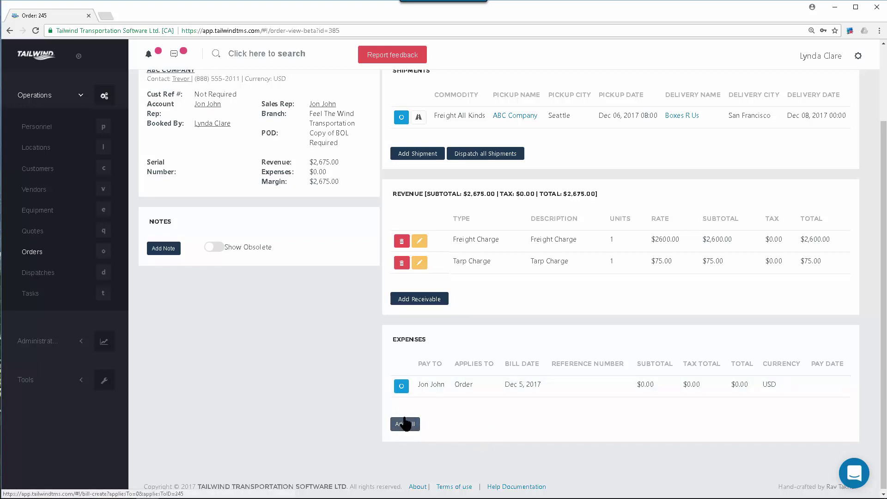
pyautogui.click(406, 423)
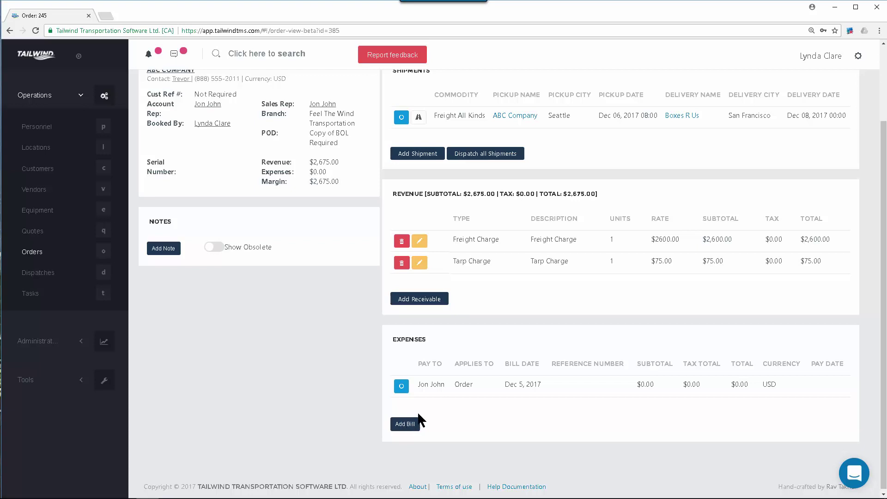
pyautogui.click(171, 249)
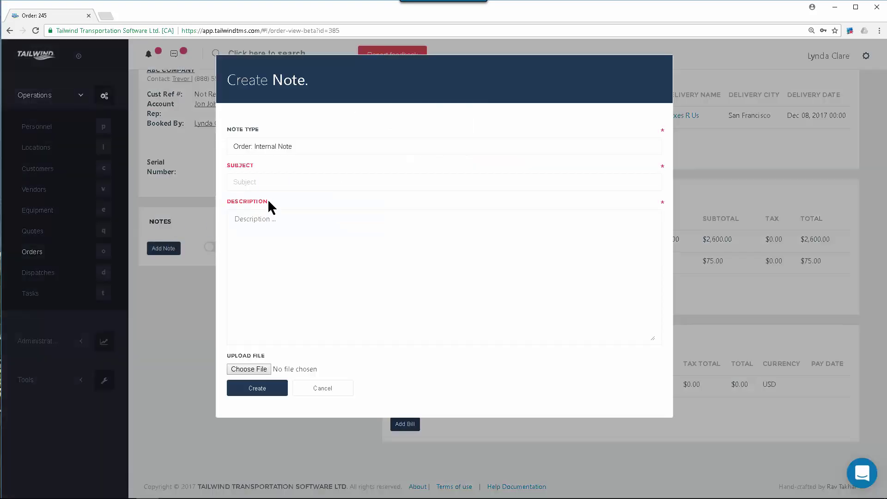
pyautogui.click(298, 148)
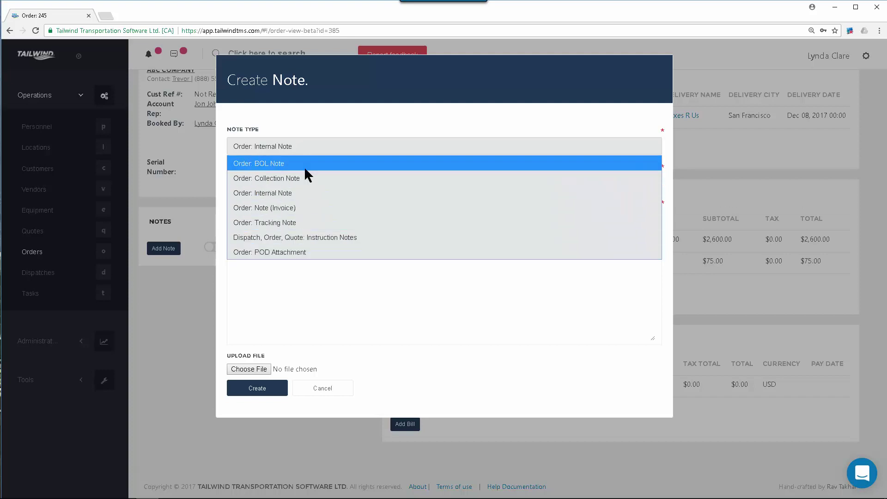
pyautogui.click(308, 390)
pyautogui.click(308, 391)
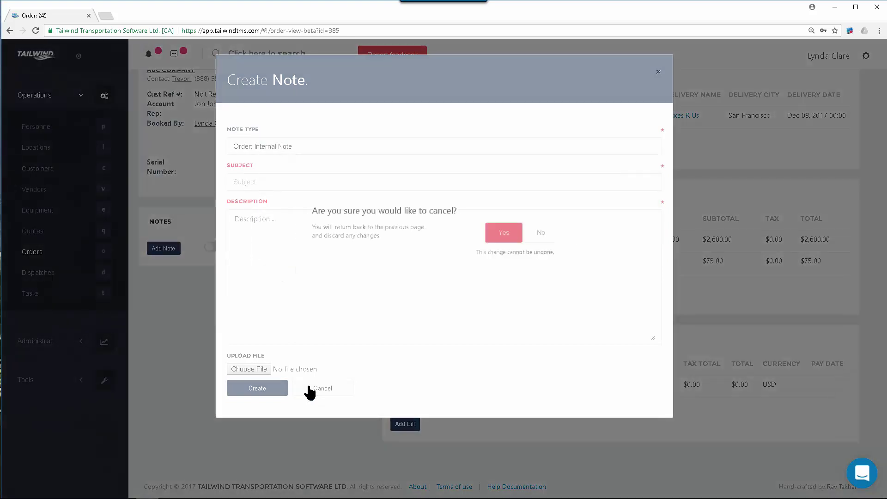
pyautogui.click(514, 231)
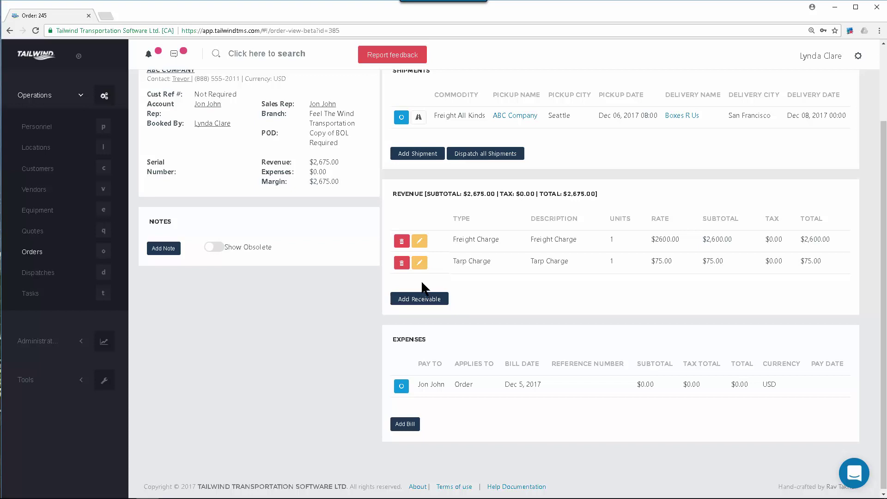
pyautogui.scroll(2, 346, 222)
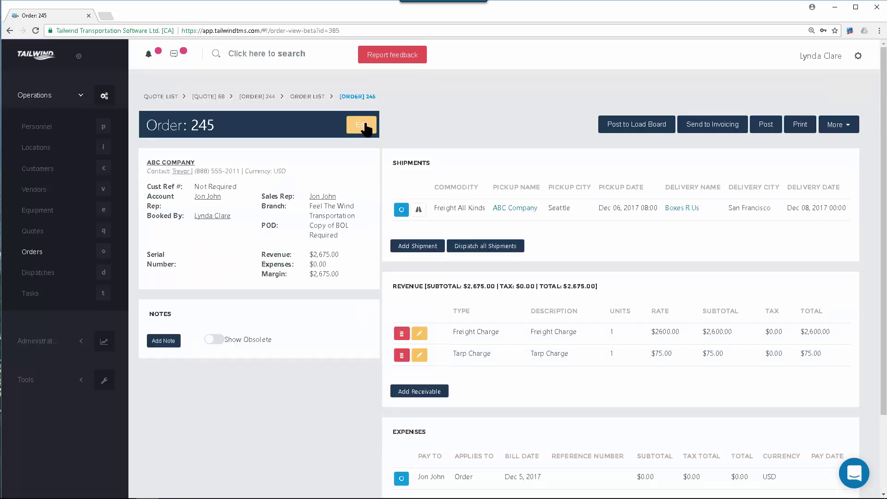